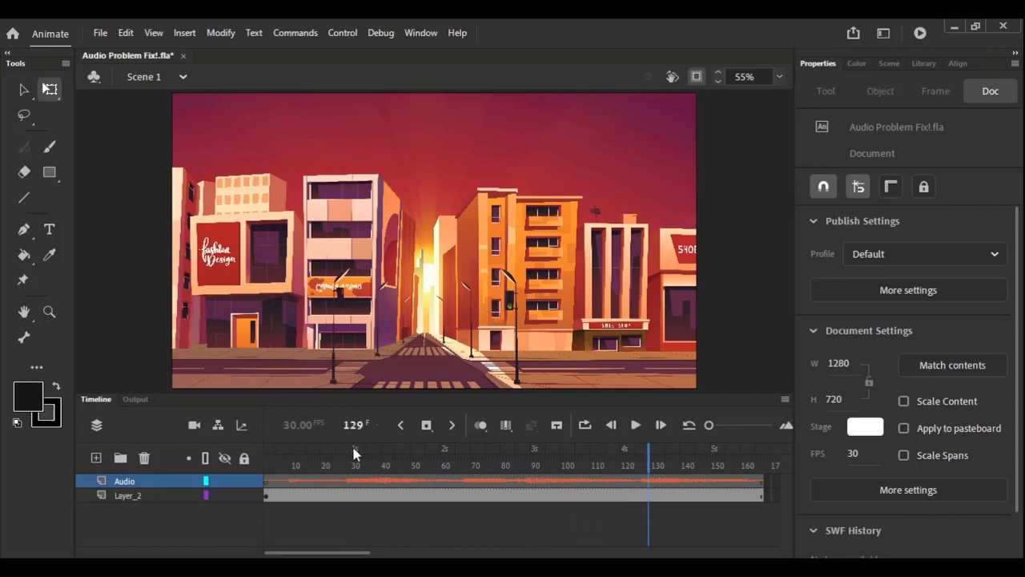
Step: Export Scene 1 as an H.264 video at 1280 x 720 to the desktop under the name Audio Problem Fix!
{"action": "left_click", "coordinate": [279, 453]}
{"action": "left_click", "coordinate": [101, 33]}
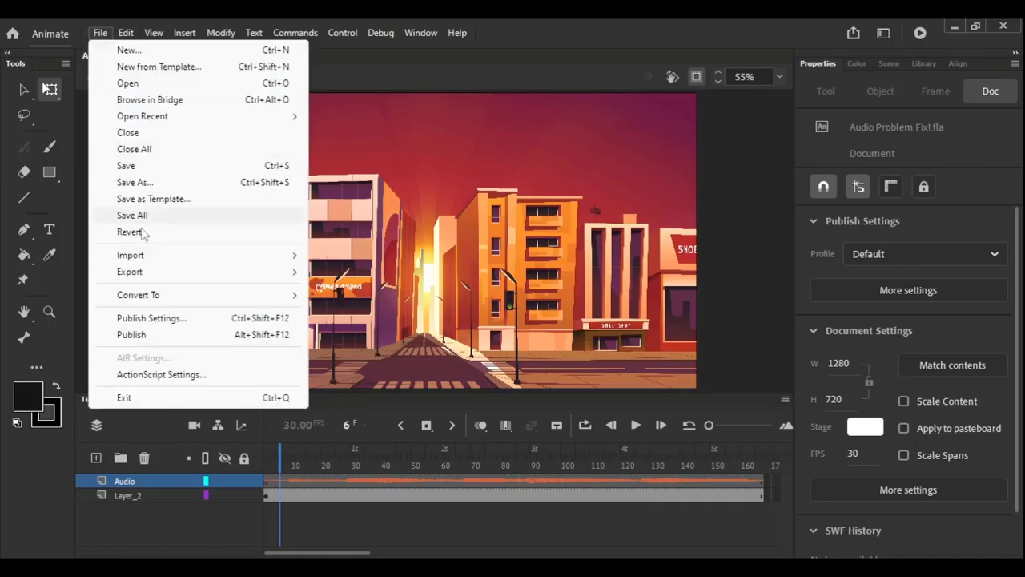
{"action": "mouse_move", "coordinate": [152, 272]}
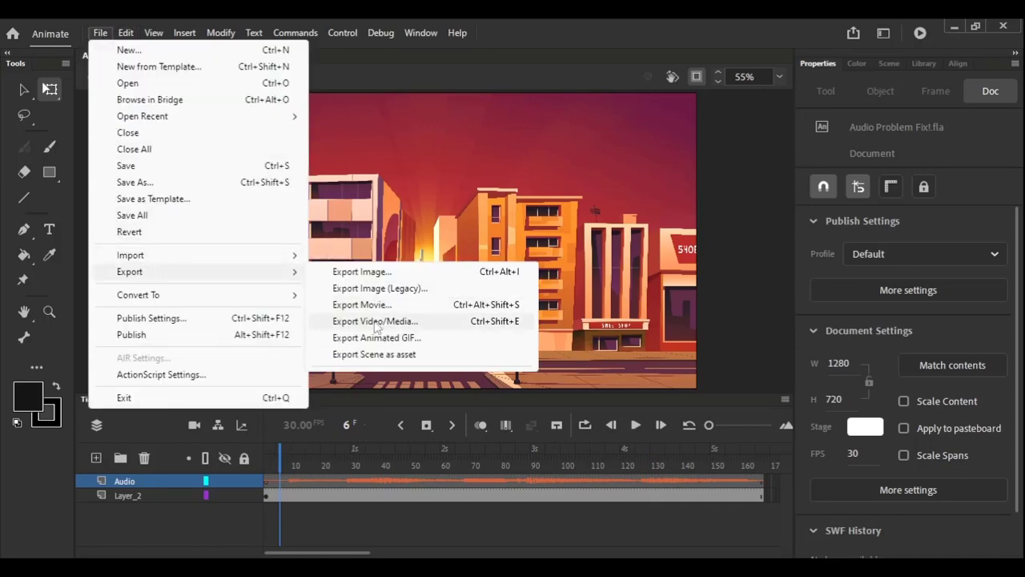
{"action": "left_click", "coordinate": [377, 321]}
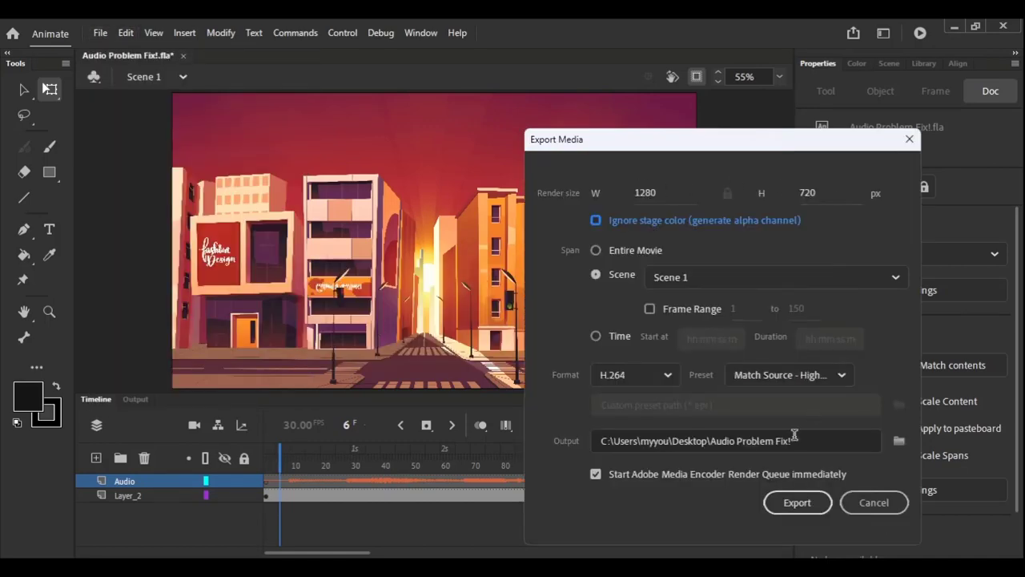
{"action": "left_click_drag", "start_coordinate": [799, 440], "coordinate": [765, 440]}
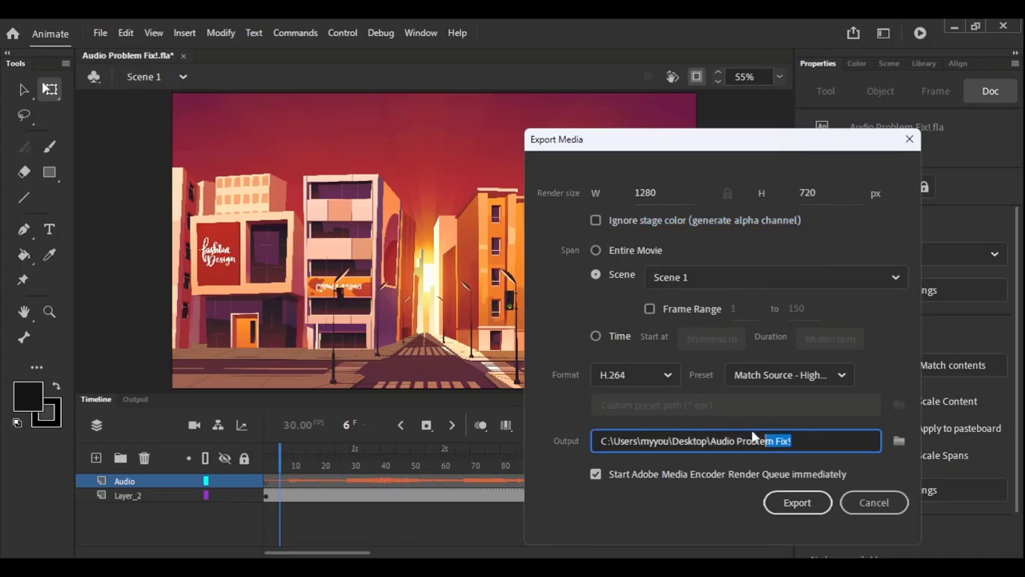
{"action": "left_click", "coordinate": [806, 441]}
{"action": "left_click", "coordinate": [897, 441]}
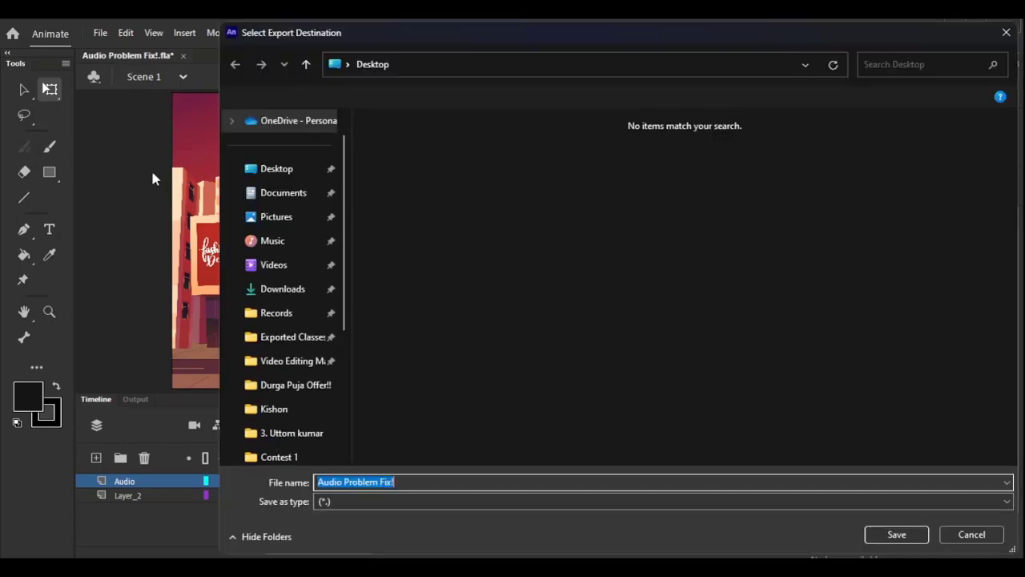
{"action": "left_click", "coordinate": [875, 537]}
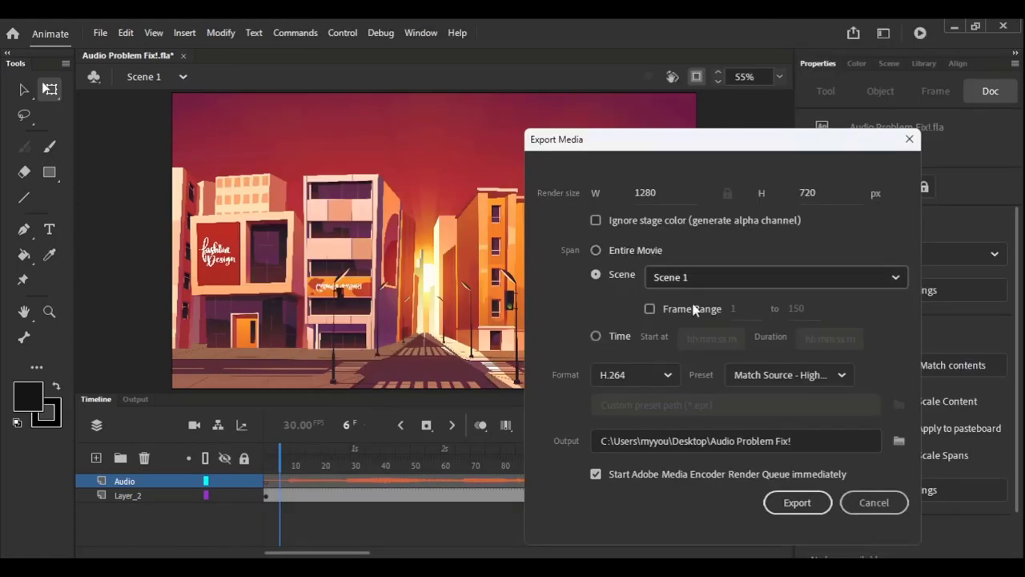
{"action": "left_click", "coordinate": [794, 501]}
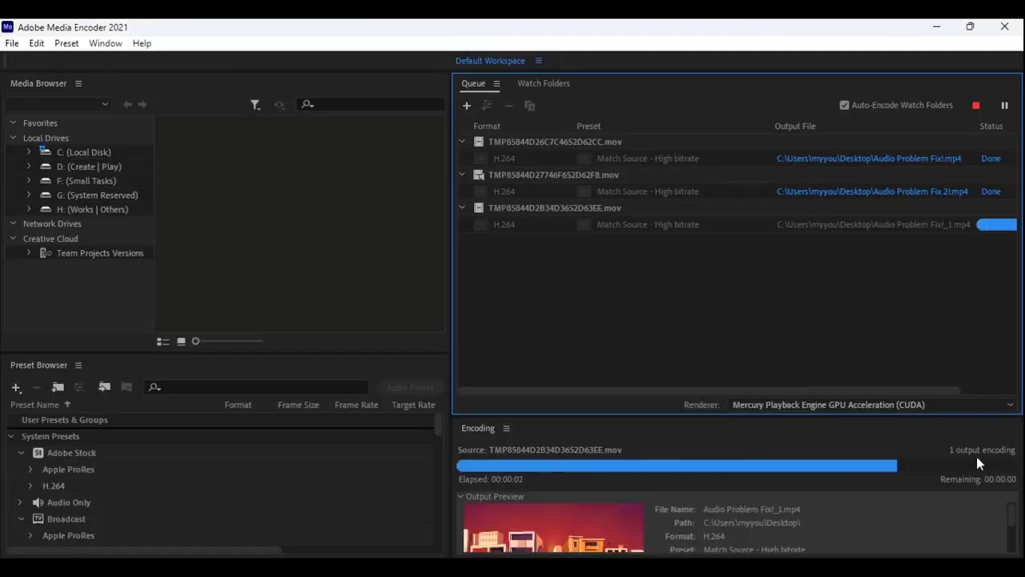
Step: Switch to the desktop, place the exported Audio Problem Fix!_1 video below the 2023-10-16 file and play it
{"action": "key", "text": "super+d"}
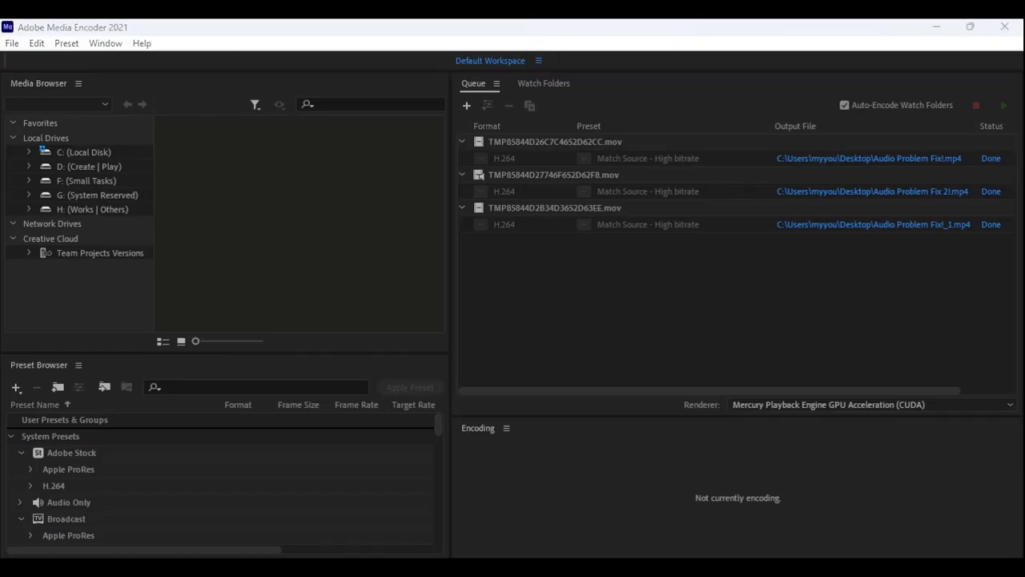
{"action": "left_click", "coordinate": [31, 335]}
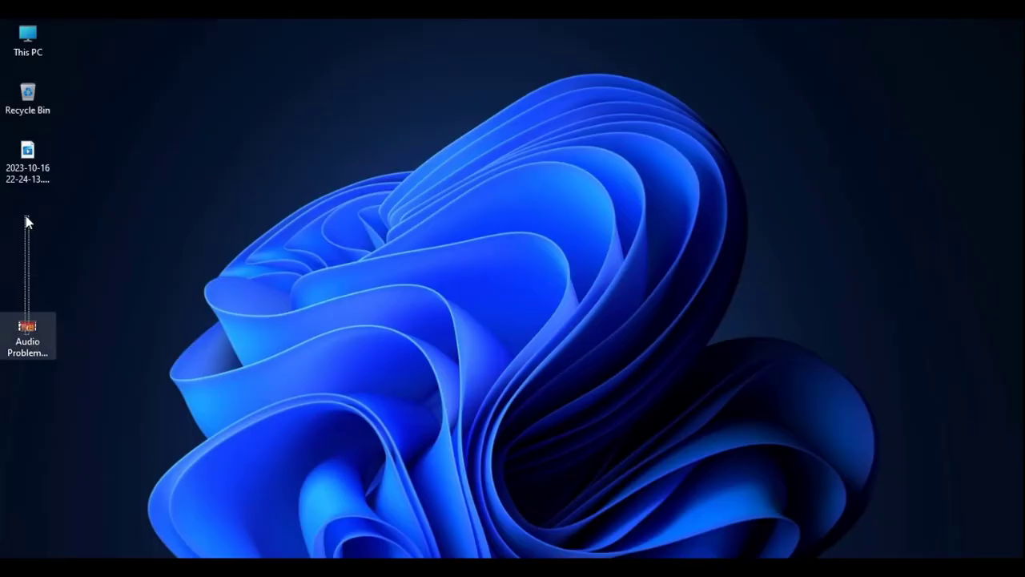
{"action": "left_click_drag", "start_coordinate": [34, 344], "coordinate": [72, 225]}
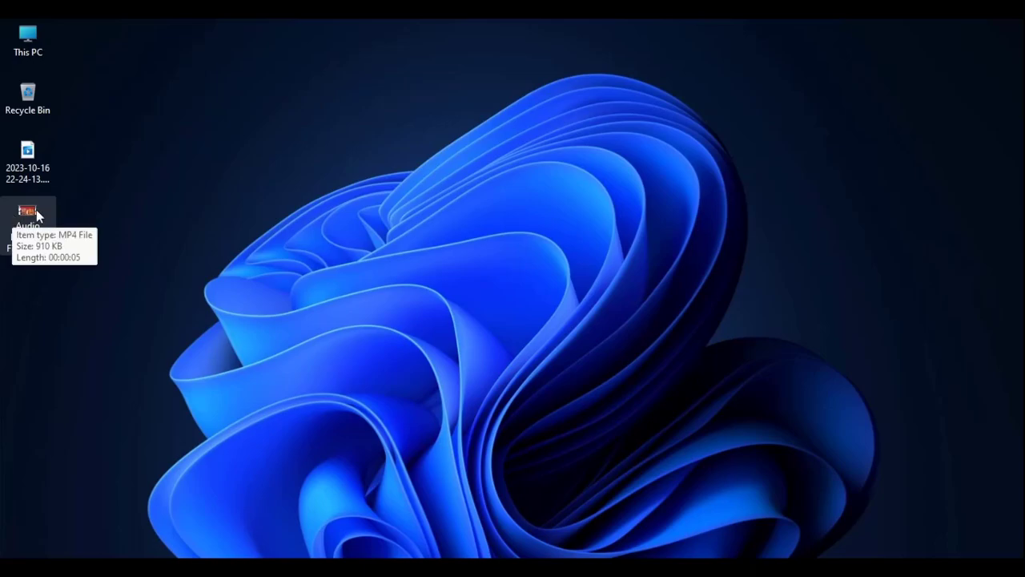
{"action": "double_click", "coordinate": [13, 218]}
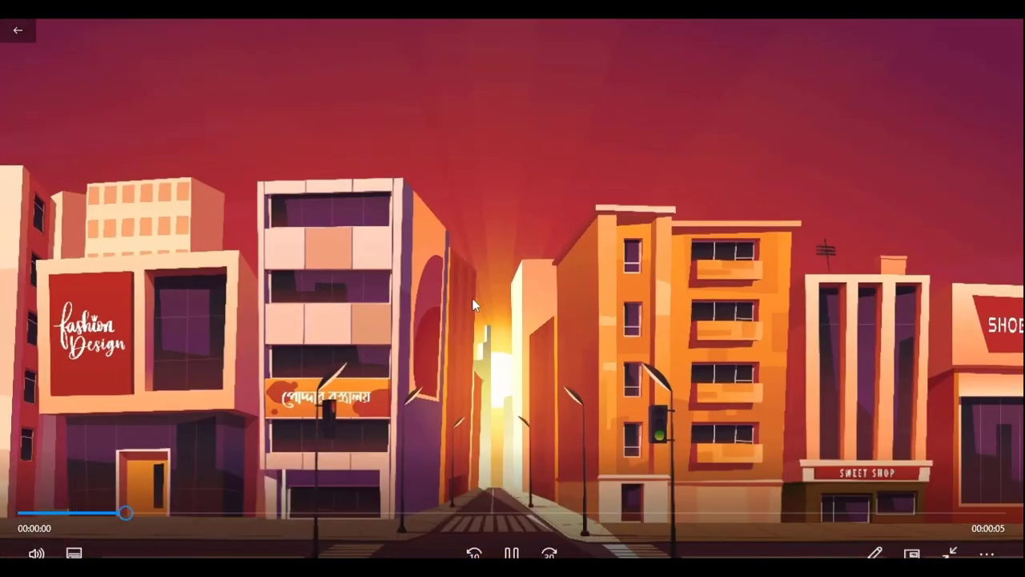
{"action": "left_click", "coordinate": [472, 300]}
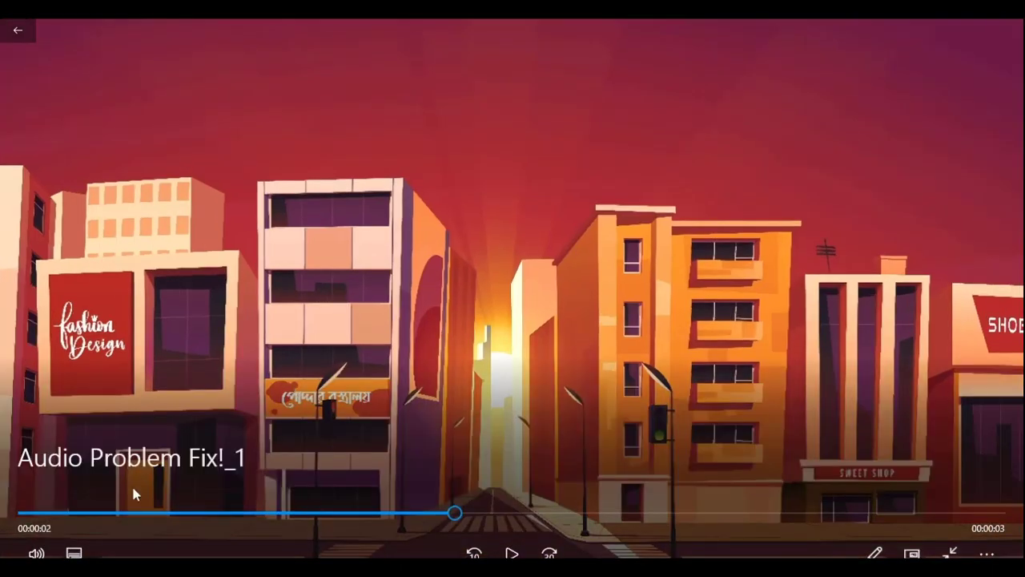
Step: Check the video player's volume and the system volume, close the player and dismiss the export notice
{"action": "left_click", "coordinate": [36, 553]}
{"action": "left_click", "coordinate": [949, 552]}
{"action": "left_click", "coordinate": [933, 570]}
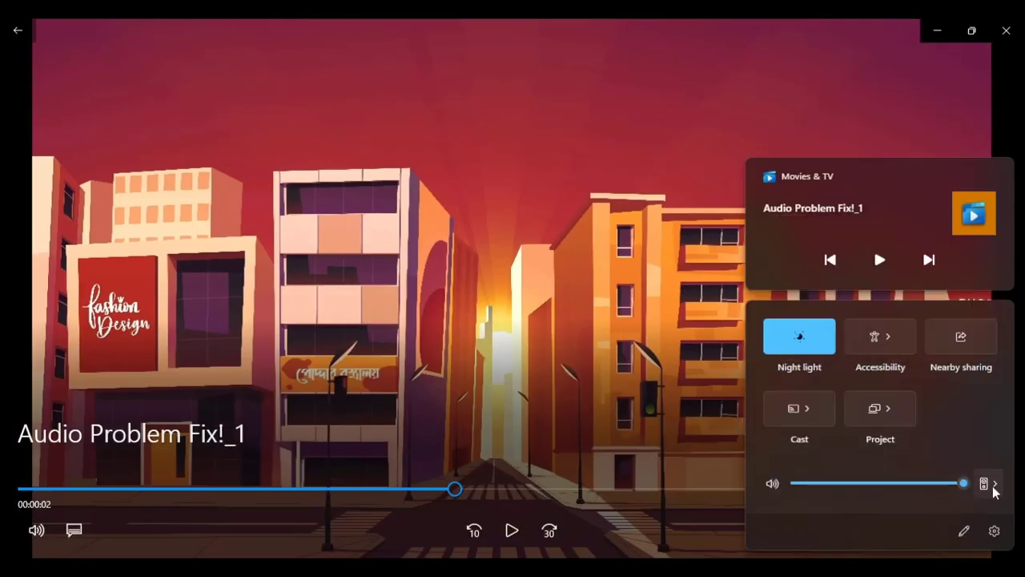
{"action": "left_click", "coordinate": [503, 366]}
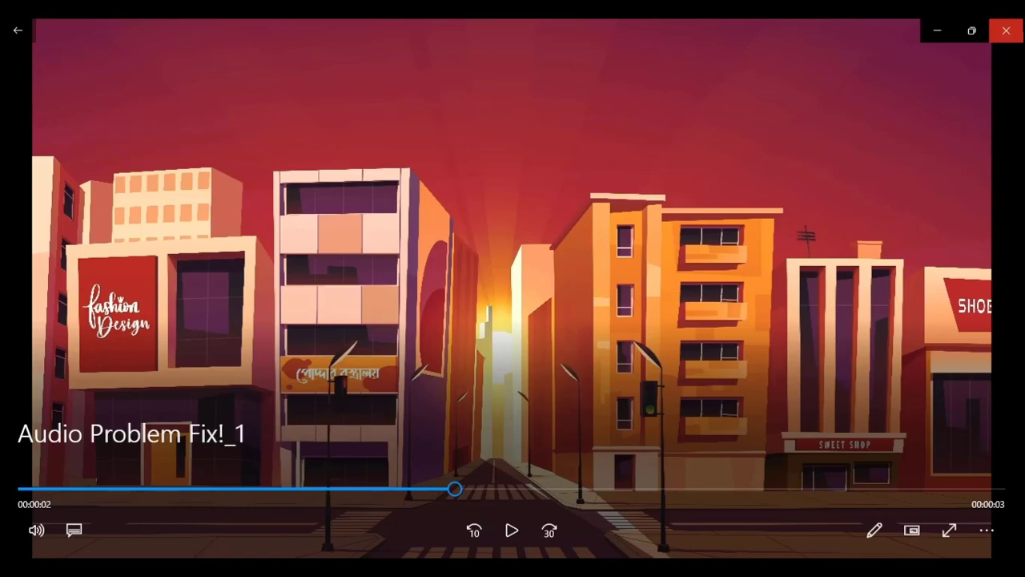
{"action": "left_click", "coordinate": [1006, 30]}
{"action": "left_click", "coordinate": [657, 331]}
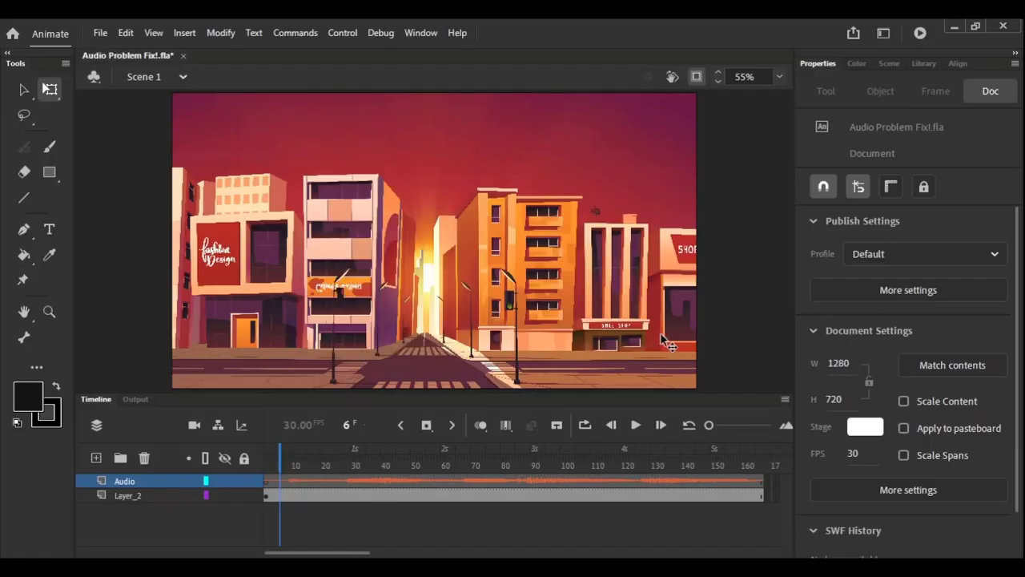
Step: Return the playhead to frame 1 and compare the frame sound properties of the Audio layer and Layer_2
{"action": "left_click_drag", "start_coordinate": [280, 466], "coordinate": [250, 460]}
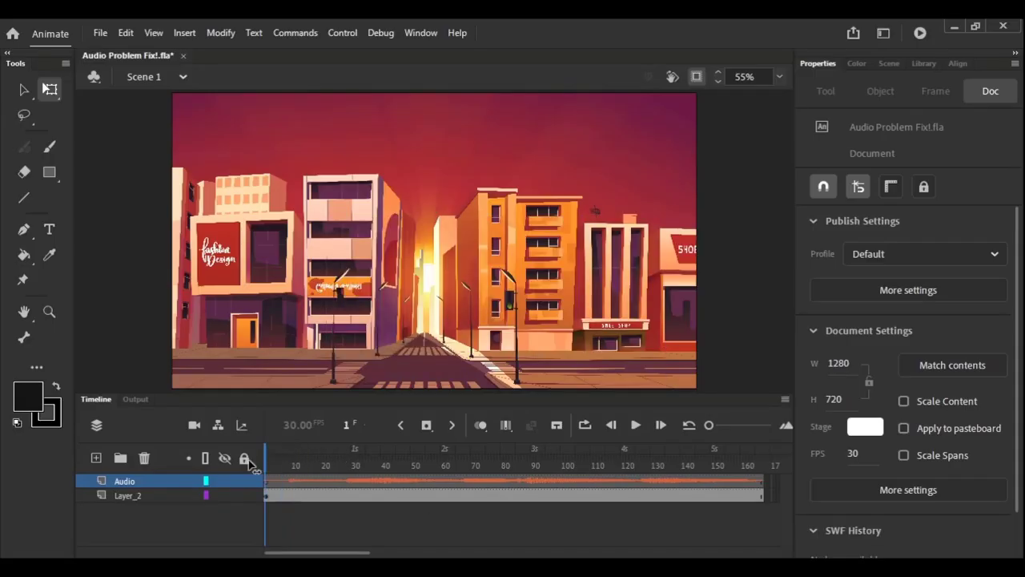
{"action": "left_click", "coordinate": [140, 497]}
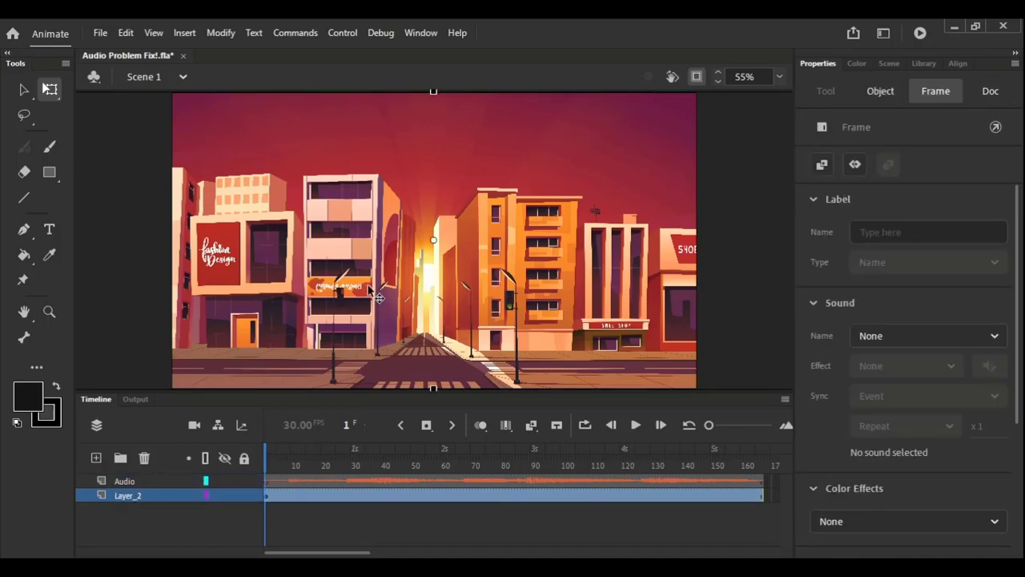
{"action": "left_click", "coordinate": [125, 483]}
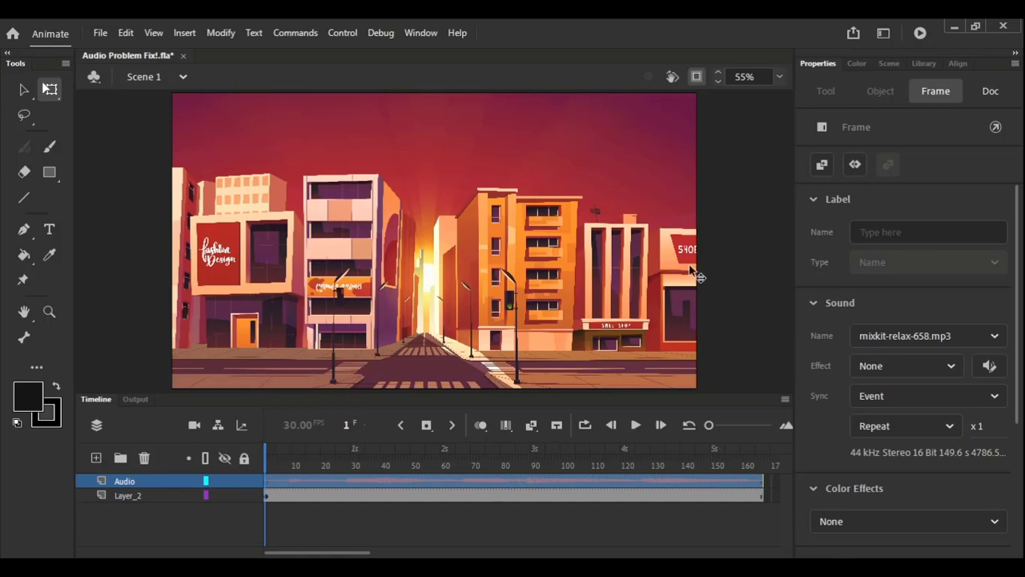
{"action": "left_click", "coordinate": [135, 495]}
{"action": "left_click", "coordinate": [133, 482]}
{"action": "left_click", "coordinate": [162, 521]}
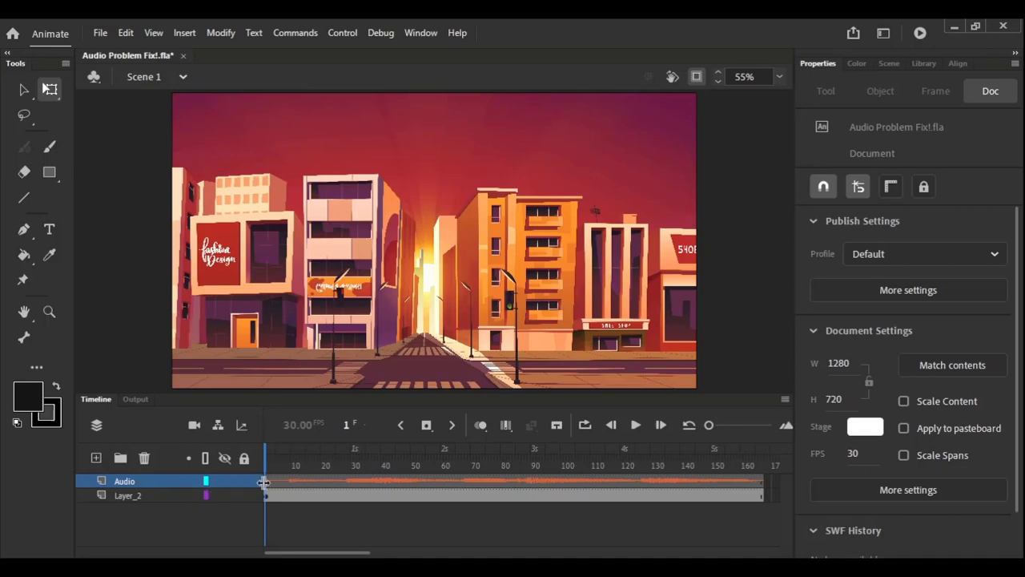
Step: Play and pause the timeline from frame 1 to listen to how the audio behaves
{"action": "key", "text": "Return"}
{"action": "key", "text": "Return"}
{"action": "mouse_move", "coordinate": [428, 465]}
{"action": "left_mouse_down"}
{"action": "mouse_move", "coordinate": [471, 465]}
{"action": "mouse_move", "coordinate": [435, 469]}
{"action": "left_mouse_up"}
{"action": "key", "text": "Return"}
{"action": "key", "text": "Return"}
Step: Select a frame of the Audio layer and set its sound Sync to Stream
{"action": "left_click", "coordinate": [425, 481]}
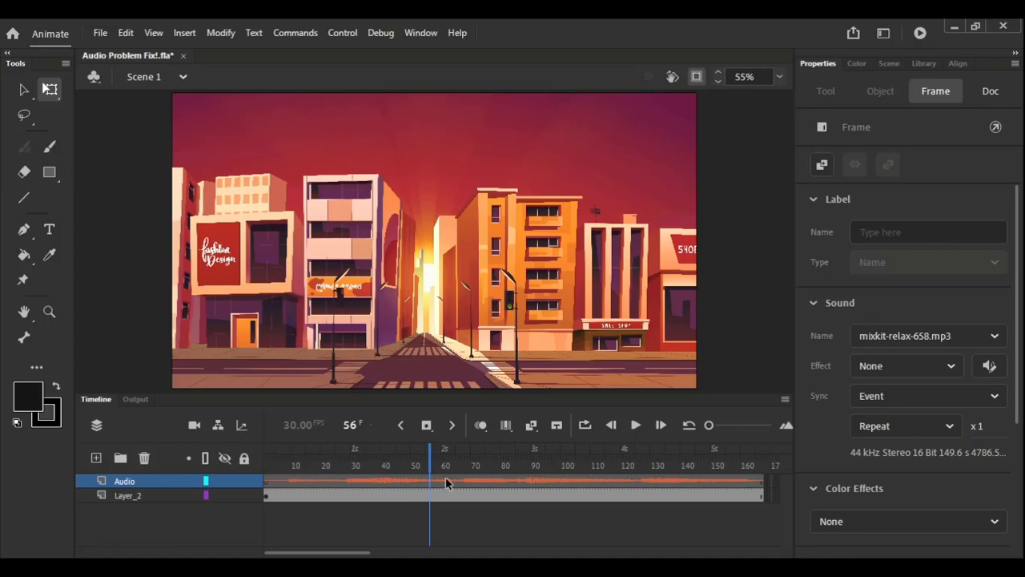
{"action": "left_click_drag", "start_coordinate": [384, 480], "coordinate": [517, 483]}
{"action": "left_click", "coordinate": [422, 33]}
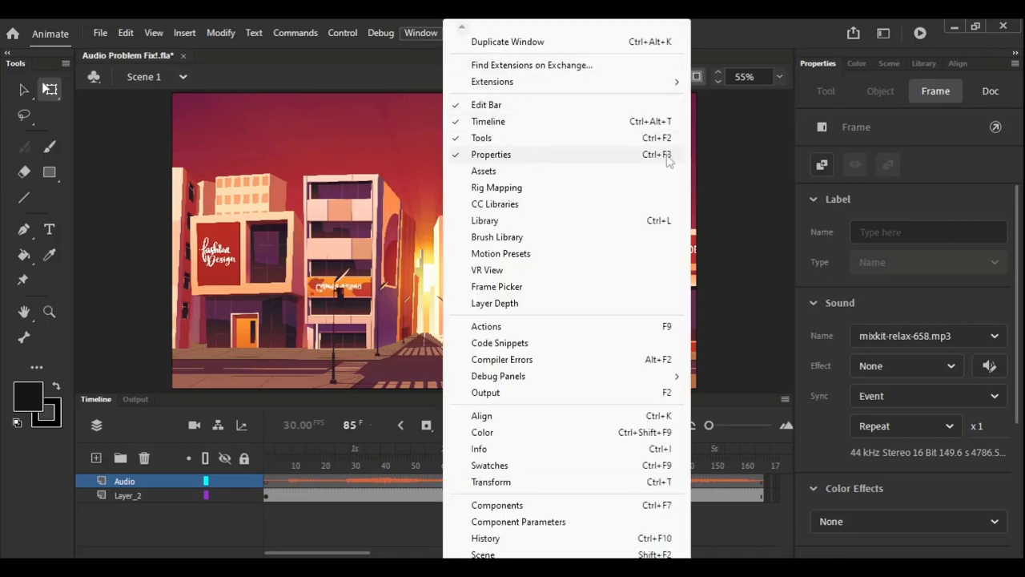
{"action": "left_click", "coordinate": [767, 20]}
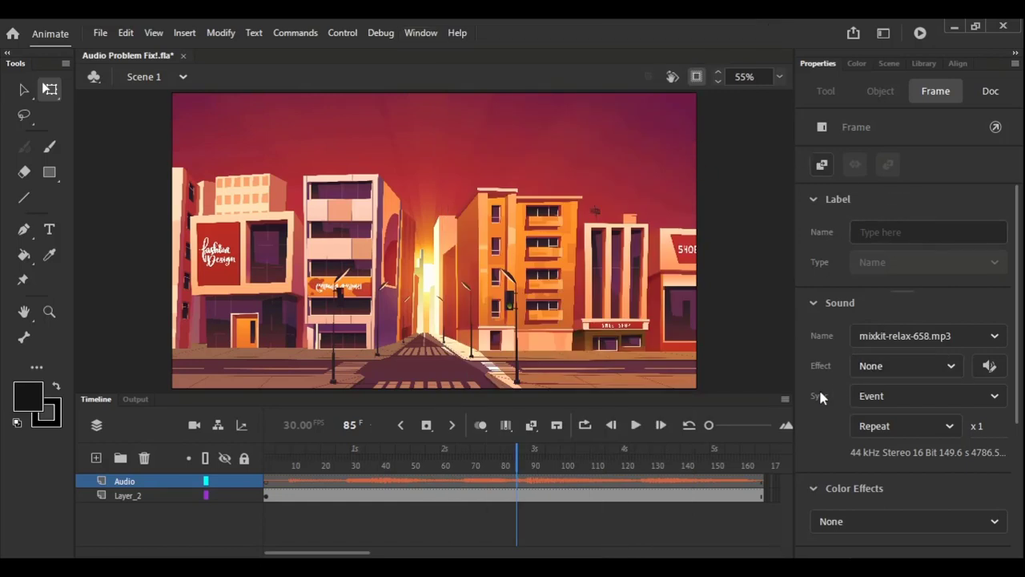
{"action": "left_click", "coordinate": [856, 396]}
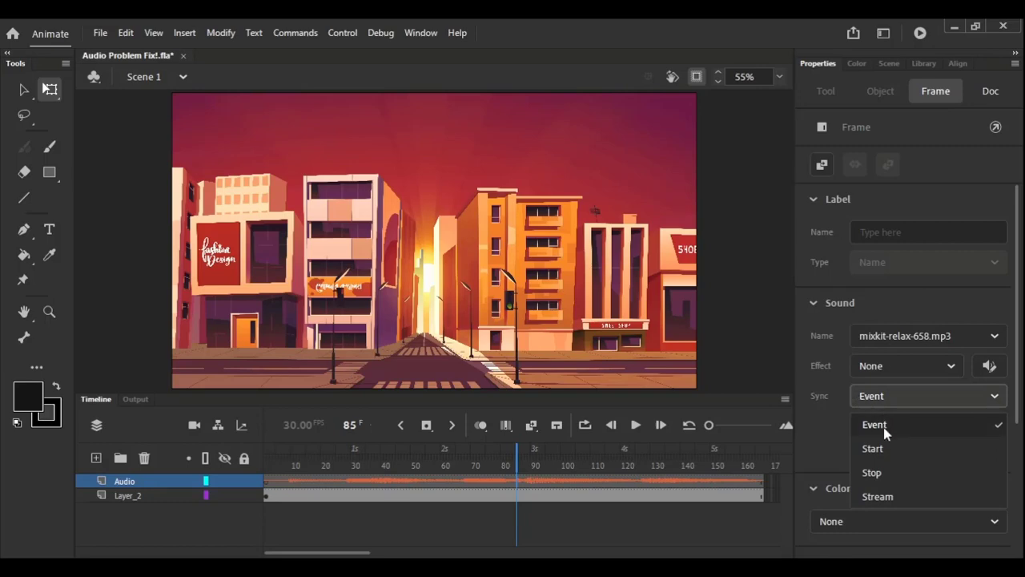
{"action": "left_click", "coordinate": [881, 495]}
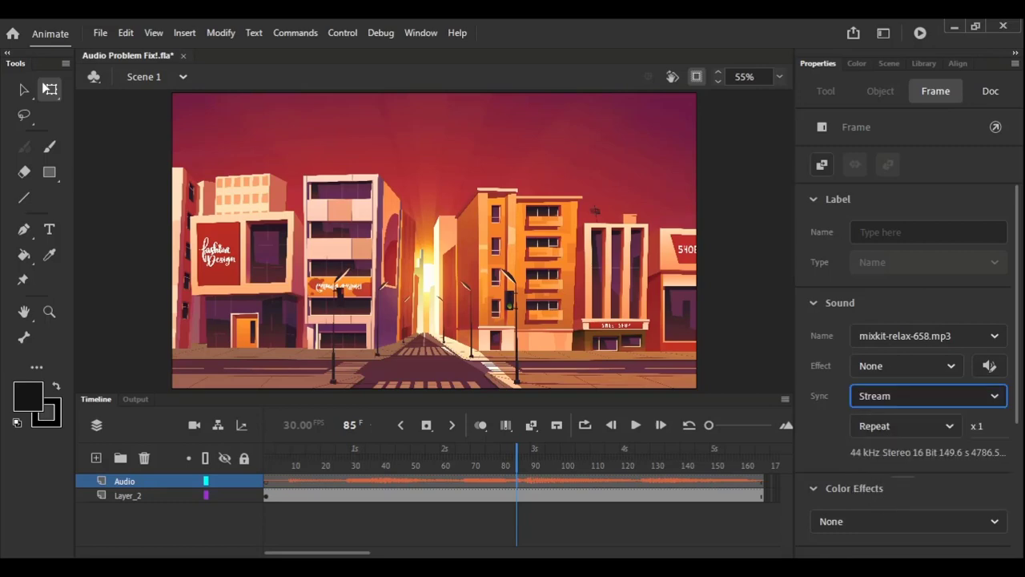
{"action": "left_click", "coordinate": [751, 531]}
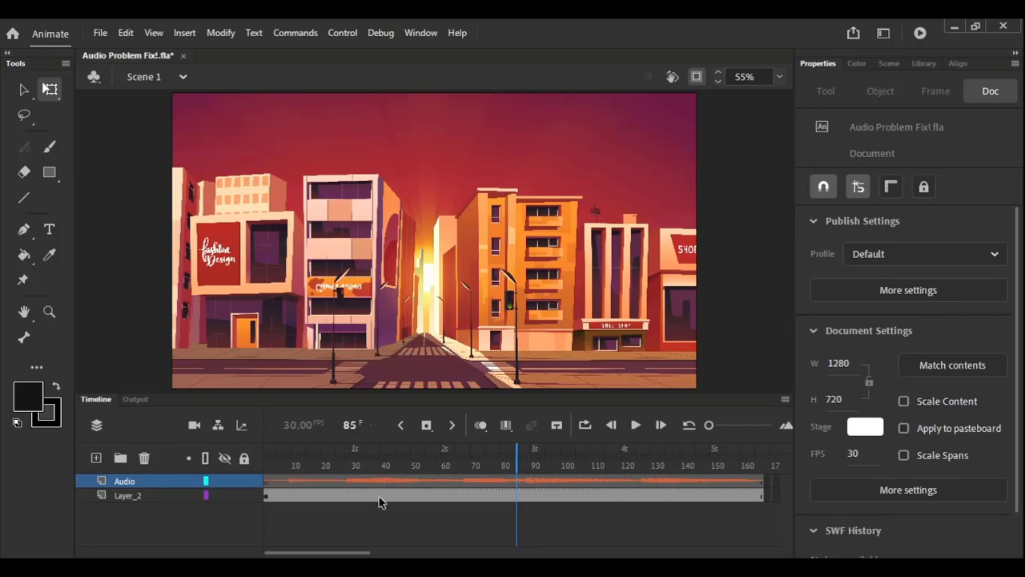
{"action": "left_click", "coordinate": [559, 481]}
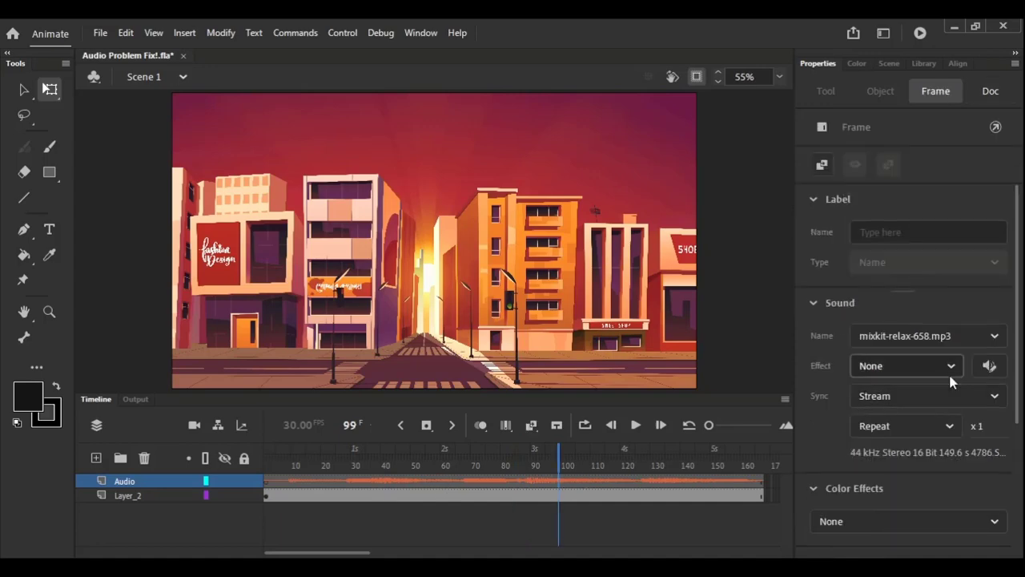
Step: Play the timeline from frame 1 and again from another point to check the streamed audio
{"action": "left_click", "coordinate": [281, 460]}
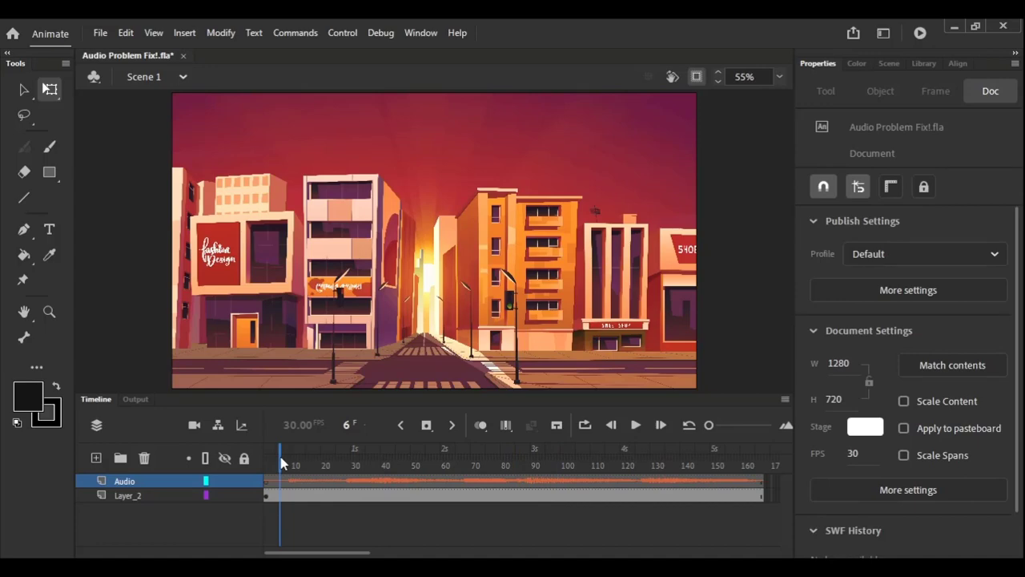
{"action": "left_click_drag", "start_coordinate": [280, 459], "coordinate": [240, 458]}
{"action": "key", "text": "Return"}
{"action": "left_click", "coordinate": [502, 456]}
{"action": "key", "text": "Return"}
{"action": "left_click", "coordinate": [299, 465]}
{"action": "left_click", "coordinate": [100, 33]}
{"action": "mouse_move", "coordinate": [220, 271]}
{"action": "left_click", "coordinate": [375, 323]}
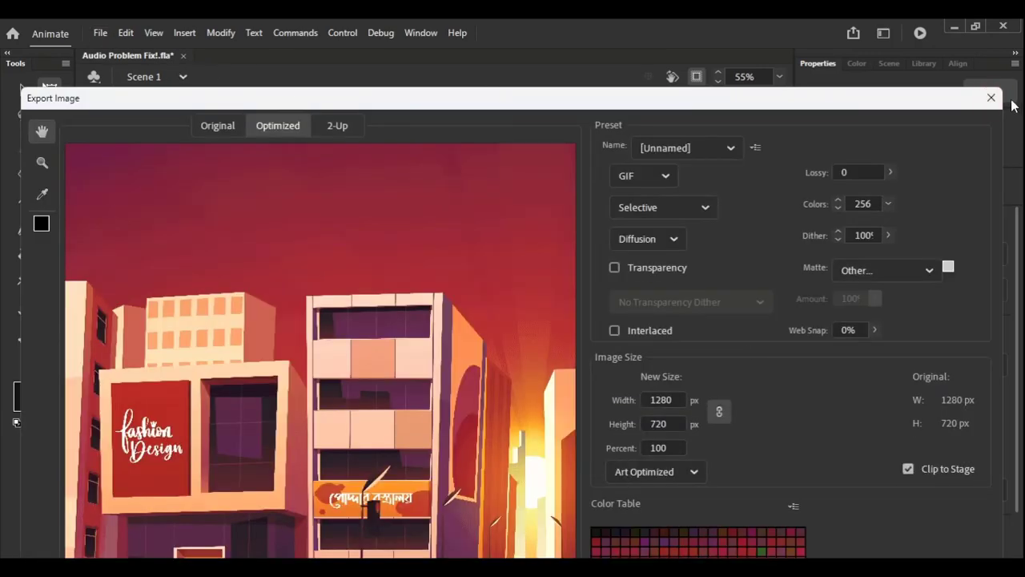
{"action": "left_click", "coordinate": [991, 97]}
Step: Export Scene 1 as an H.264 video to the desktop under the name Audio Problem Fix 2!
{"action": "left_click", "coordinate": [101, 33]}
{"action": "mouse_move", "coordinate": [153, 276]}
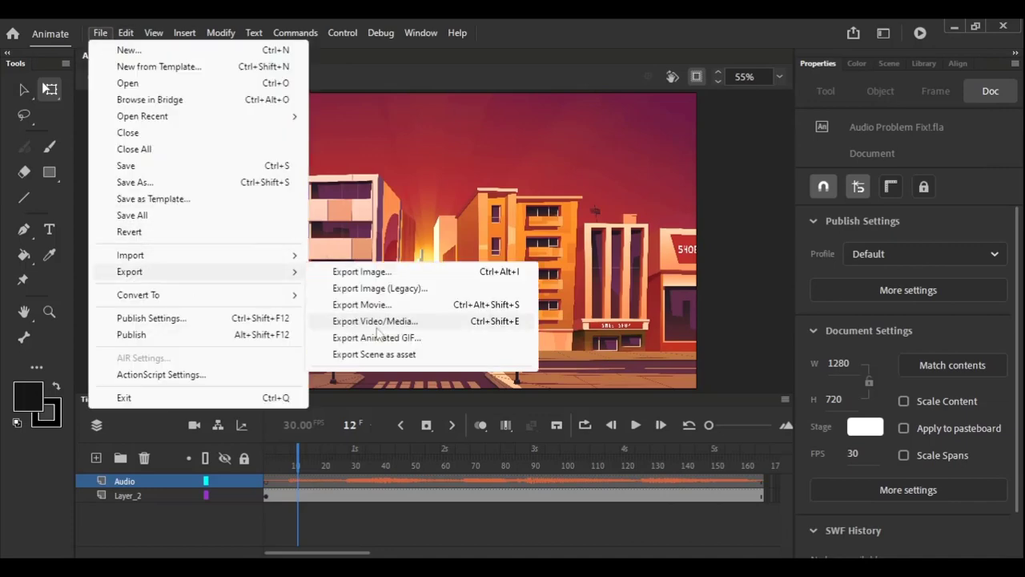
{"action": "left_click", "coordinate": [376, 323]}
{"action": "left_click", "coordinate": [788, 442]}
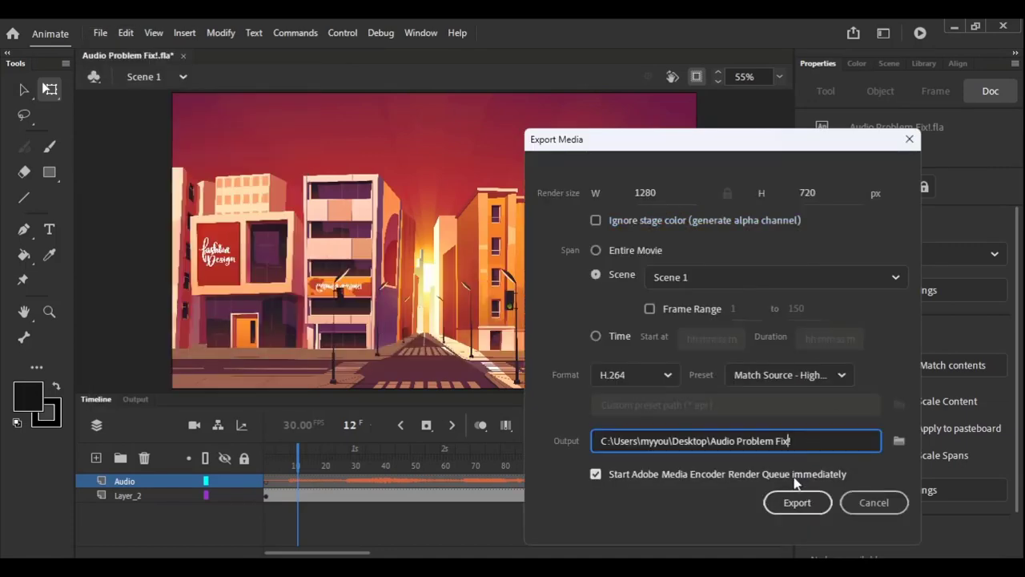
{"action": "type", "text": "2"}
{"action": "left_click", "coordinate": [797, 502]}
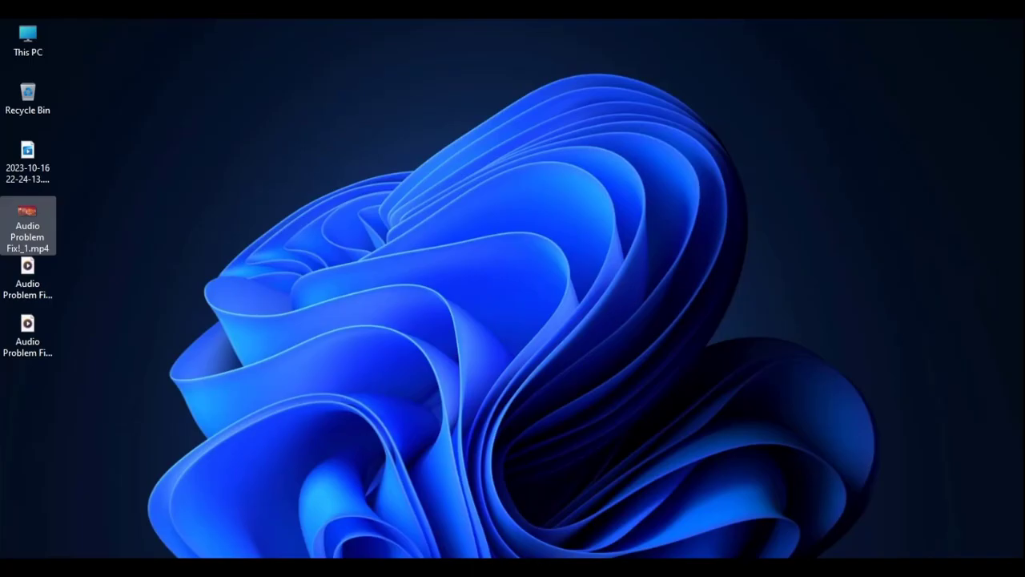
Step: Place the Audio Problem Fix 2!_1 video below the first export on the desktop, play it, then close the player and the export notice
{"action": "left_click_drag", "start_coordinate": [28, 396], "coordinate": [26, 290]}
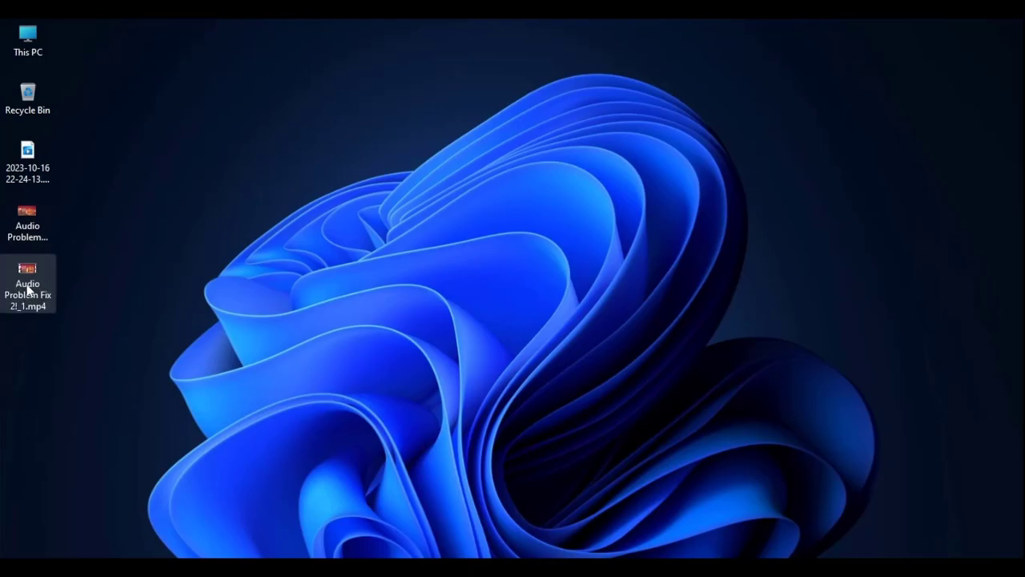
{"action": "double_click", "coordinate": [27, 285]}
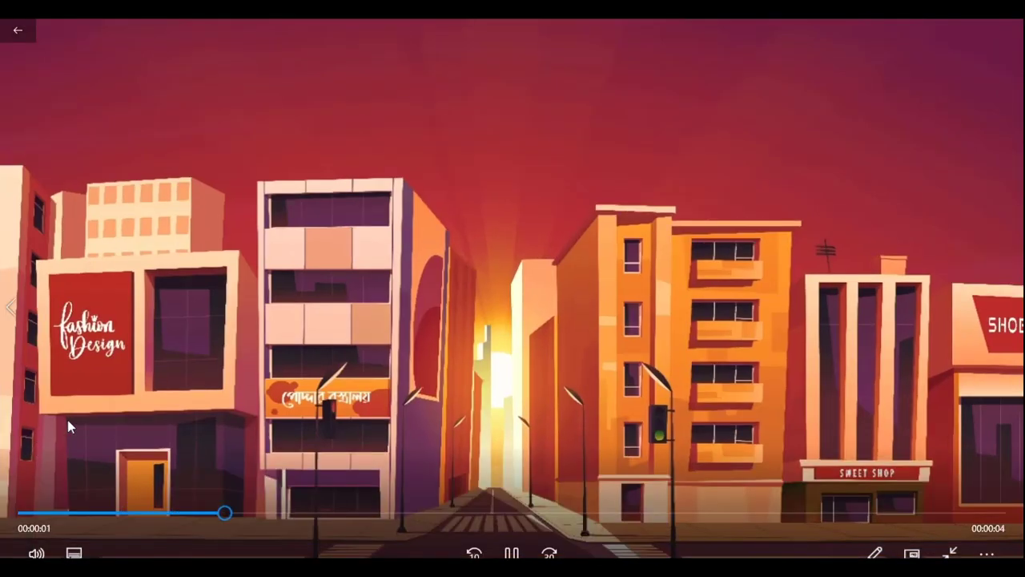
{"action": "key", "text": "space"}
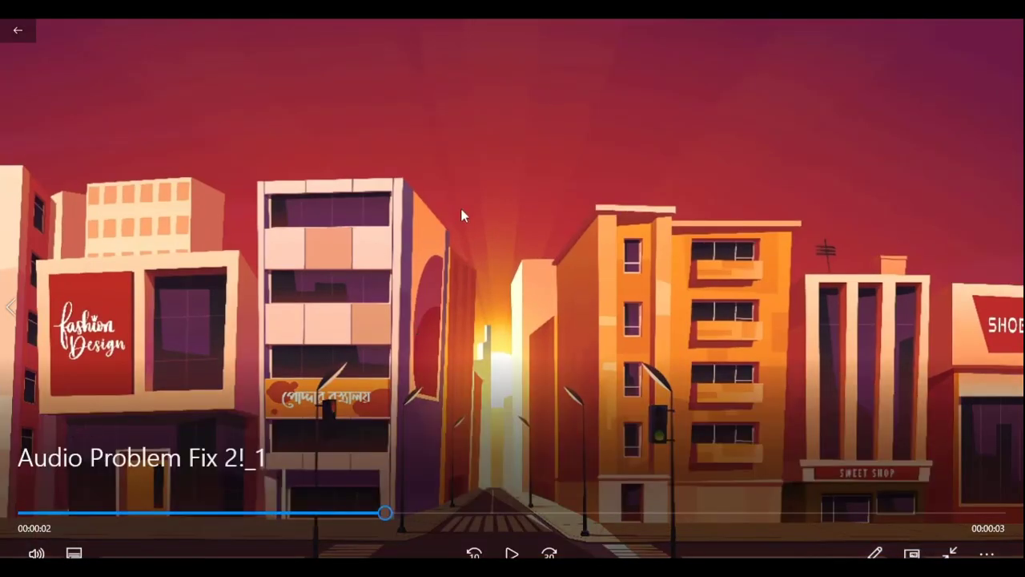
{"action": "left_click", "coordinate": [1006, 30]}
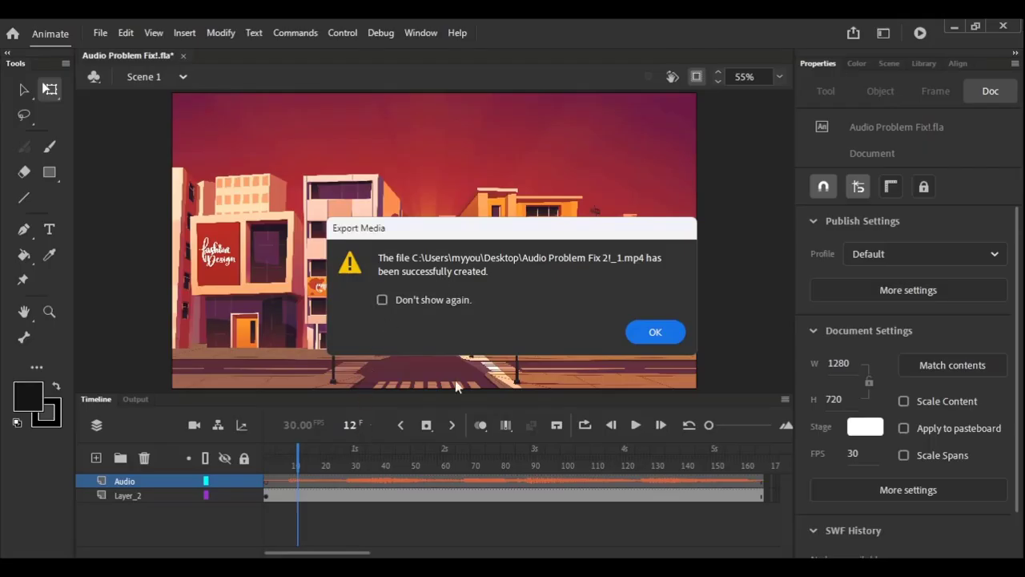
{"action": "left_click", "coordinate": [656, 332]}
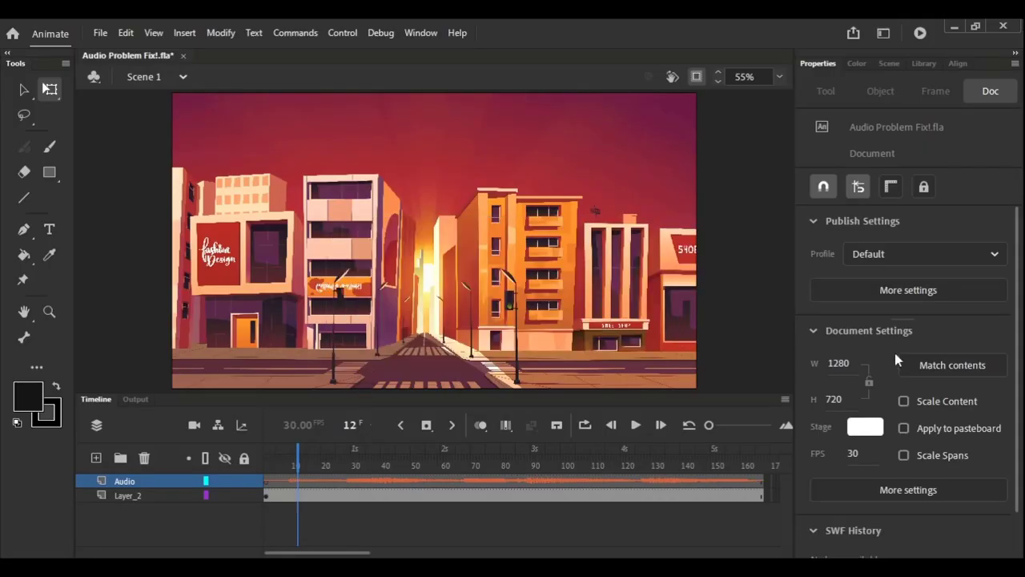